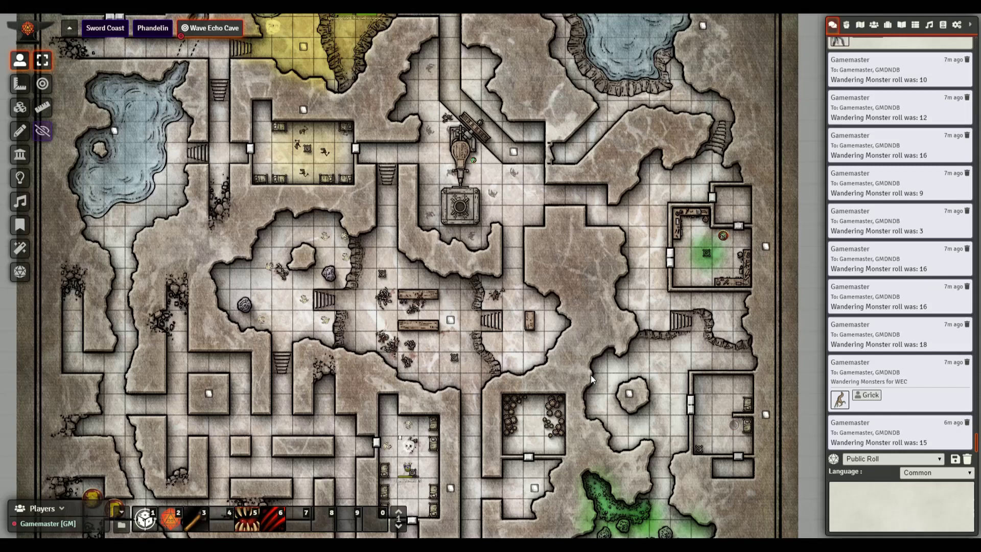
Switch from Foundry VTT to the Chrome window showing the Foundry Knowledge Base.
{"action": "key", "text": "alt+Tab"}
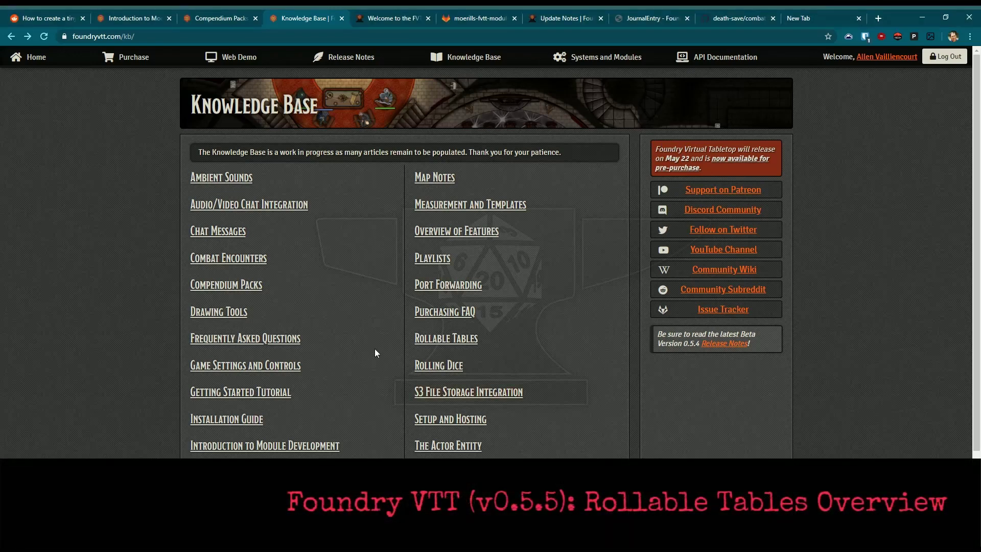
Read the Rollable Tables Knowledge Base article, then return to the Wave Echo Cave game.
{"action": "left_click", "coordinate": [440, 341]}
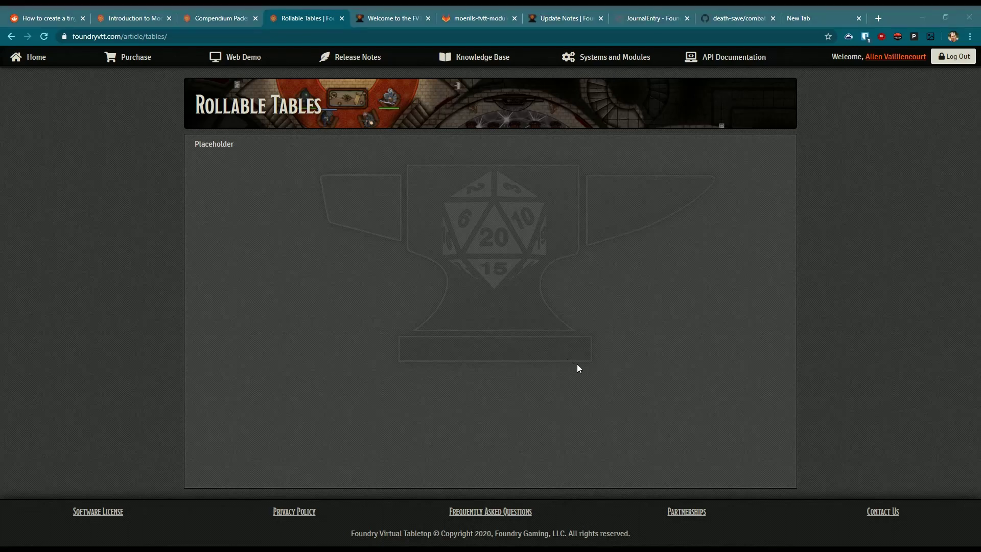
{"action": "key", "text": "alt+Tab"}
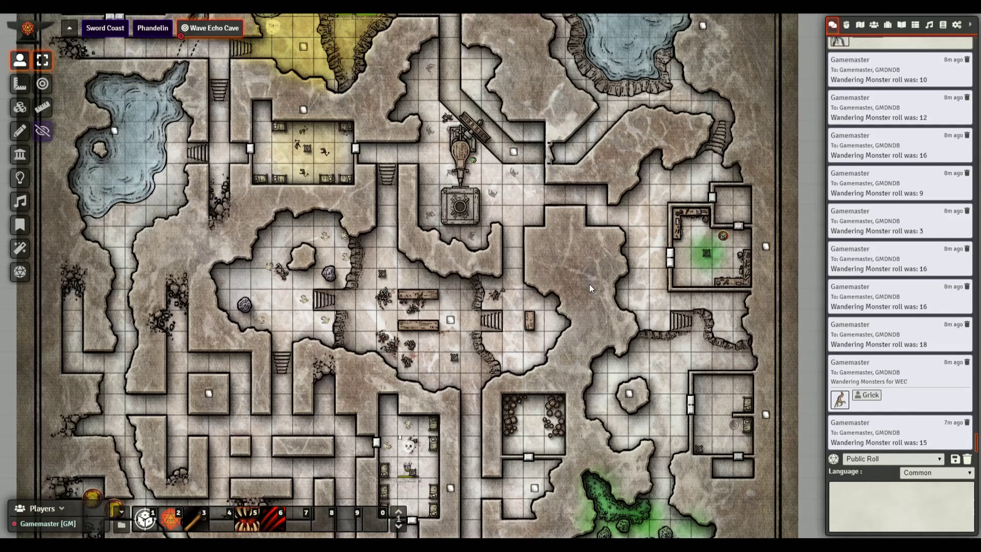
Show the Rollable Tables directory listing Wandering Monsters, its copy and New Rollable Table.
{"action": "left_click_drag", "start_coordinate": [590, 285], "coordinate": [680, 253]}
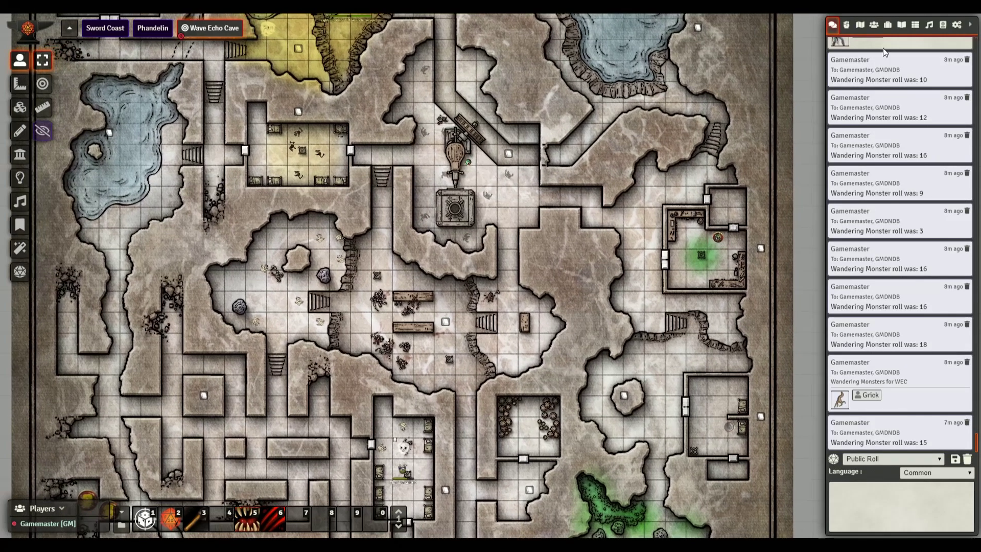
{"action": "left_click", "coordinate": [916, 27]}
{"action": "right_click", "coordinate": [915, 26]}
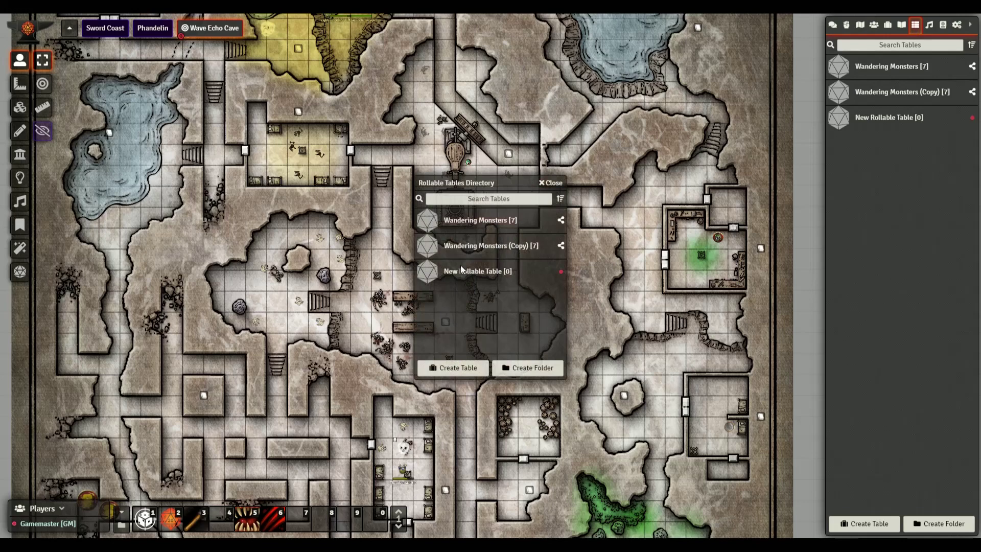
{"action": "left_click", "coordinate": [556, 184]}
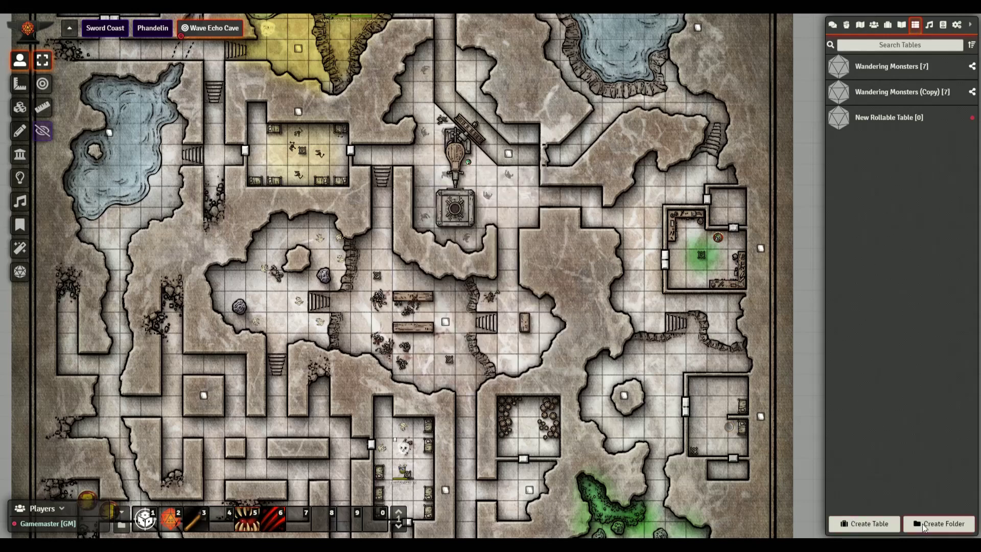
Create 'Test Table', described 'A table to test things.', with roll formula 1d4.
{"action": "left_click", "coordinate": [881, 522]}
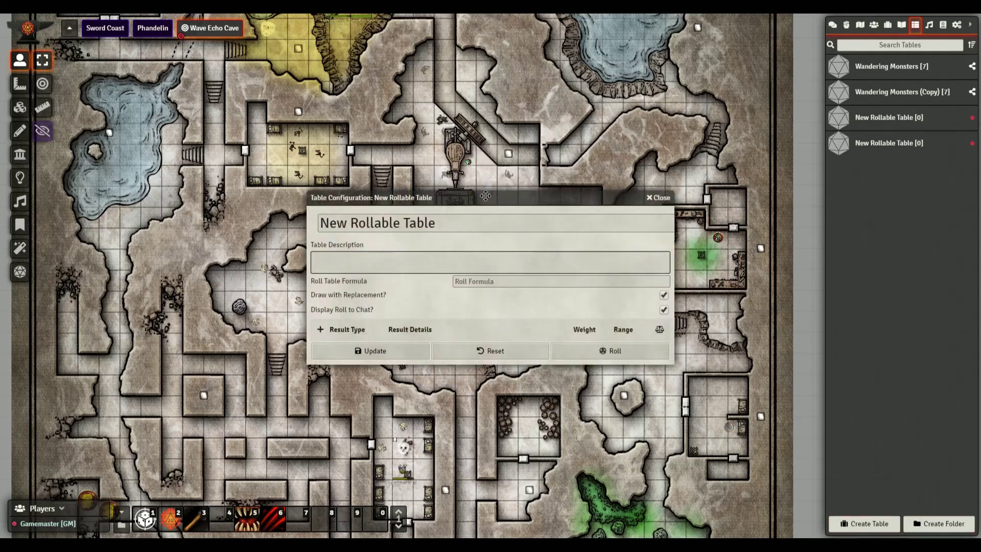
{"action": "left_click_drag", "start_coordinate": [486, 196], "coordinate": [489, 146]}
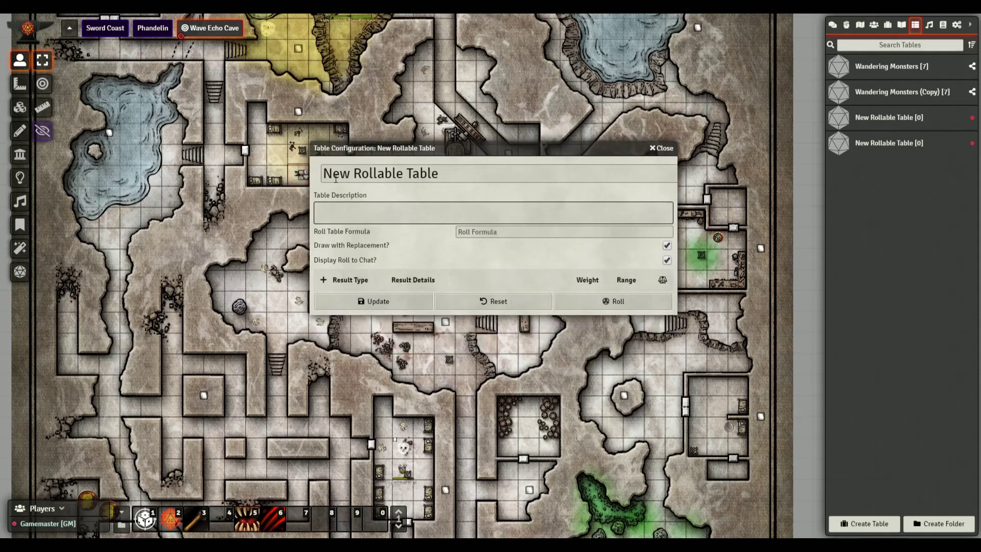
{"action": "left_click_drag", "start_coordinate": [452, 174], "coordinate": [302, 175]}
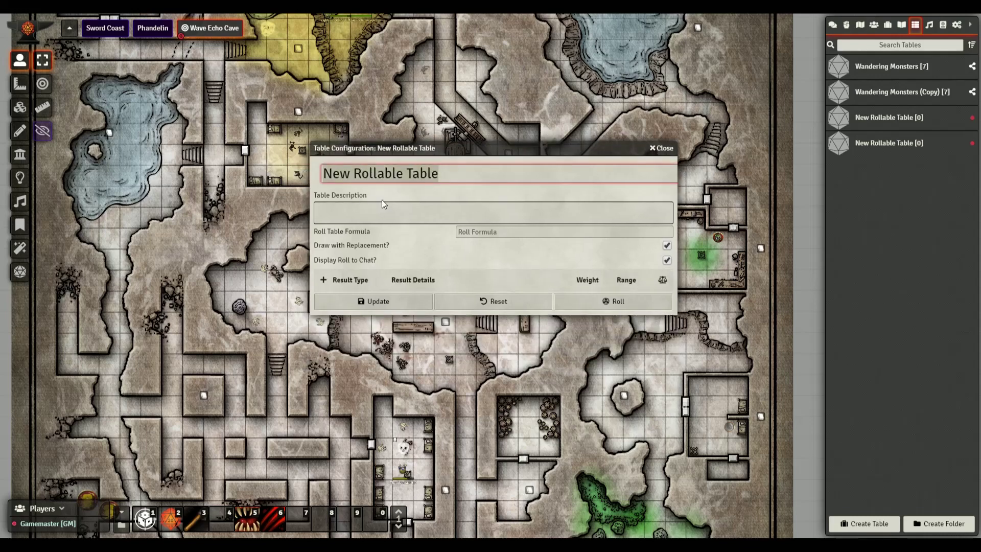
{"action": "type", "text": "Test Table"}
{"action": "key", "text": "Tab"}
{"action": "type", "text": "A table to test things."}
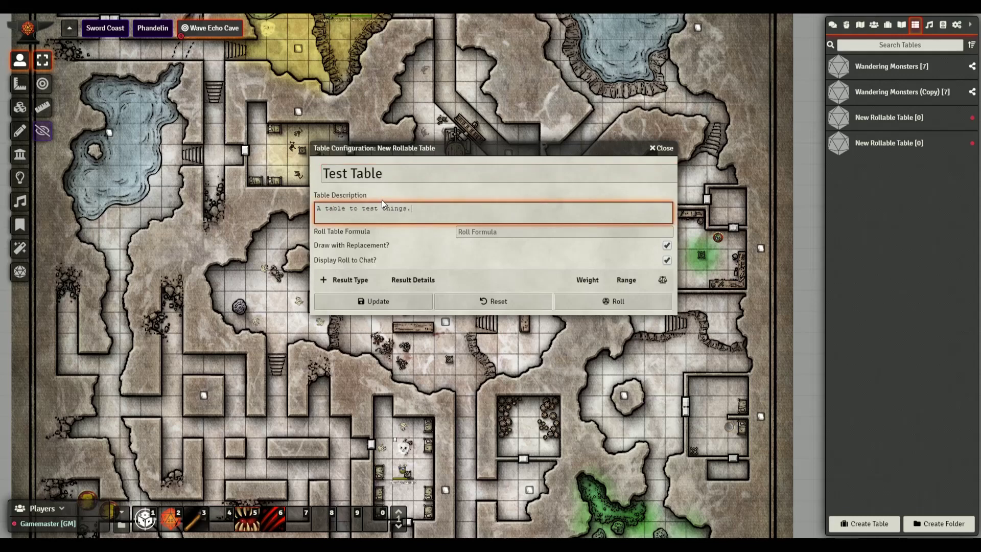
{"action": "left_click", "coordinate": [514, 233]}
{"action": "type", "text": "1d4"}
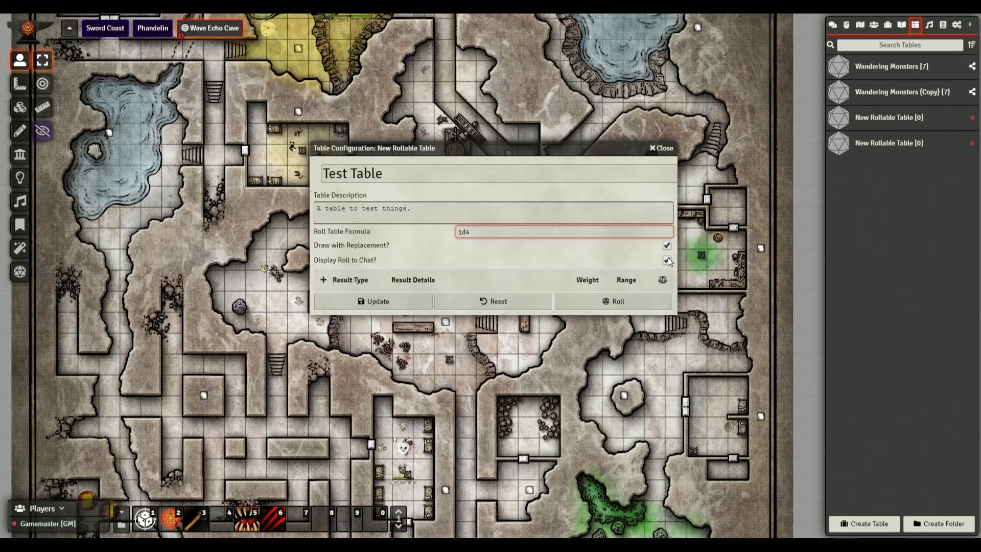
Turn off Display Roll to Chat and add a first text result reading 'Hello'.
{"action": "left_click", "coordinate": [667, 259]}
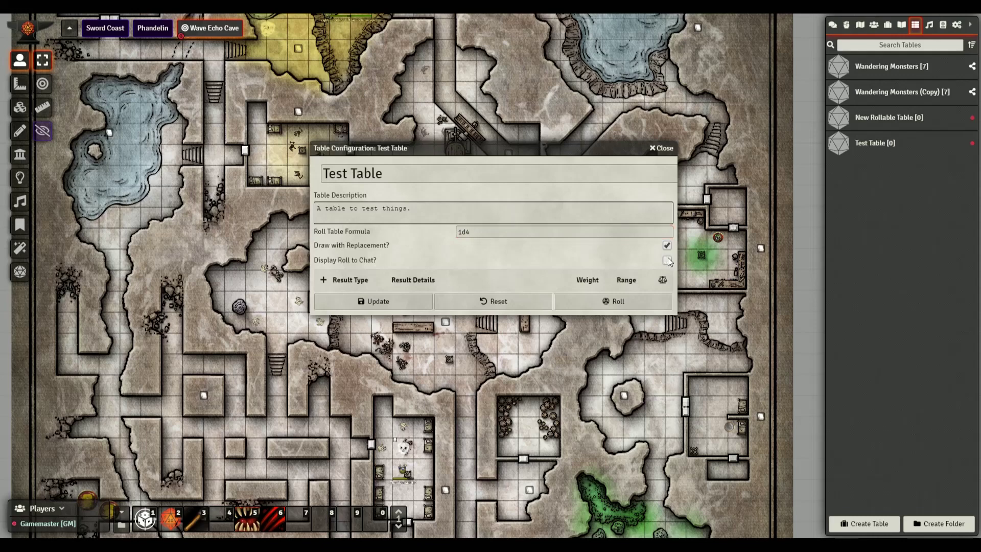
{"action": "left_click", "coordinate": [323, 280]}
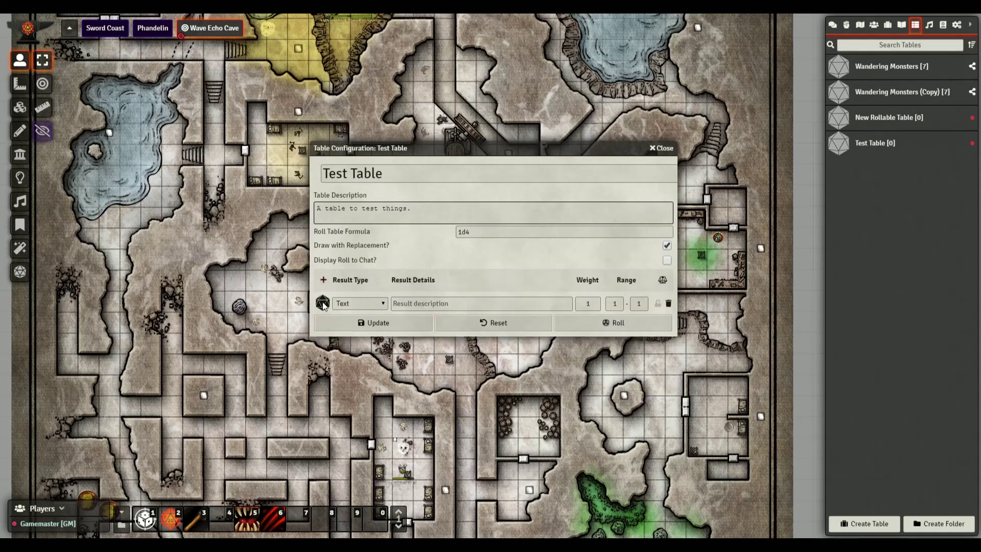
{"action": "left_click", "coordinate": [323, 304]}
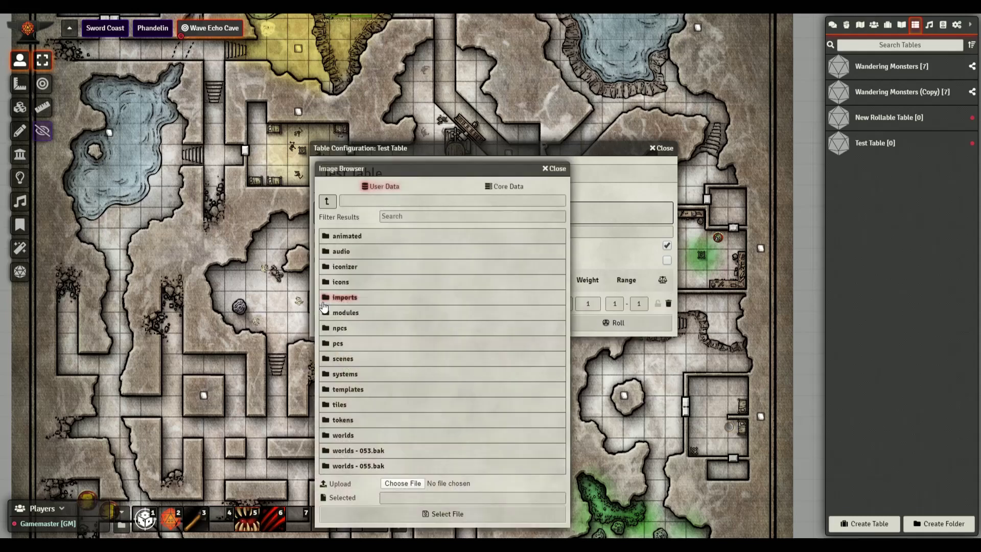
{"action": "left_click", "coordinate": [554, 168]}
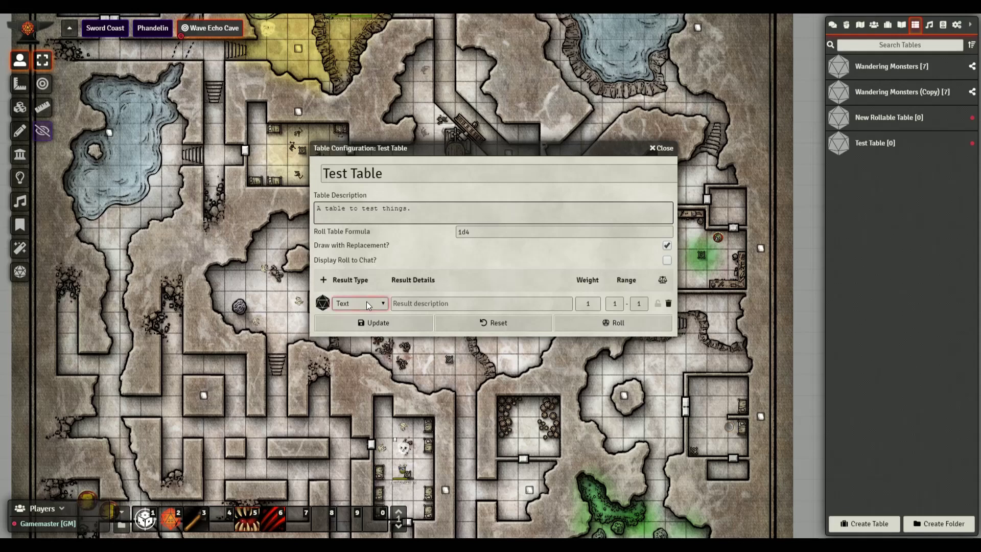
{"action": "left_click", "coordinate": [426, 304]}
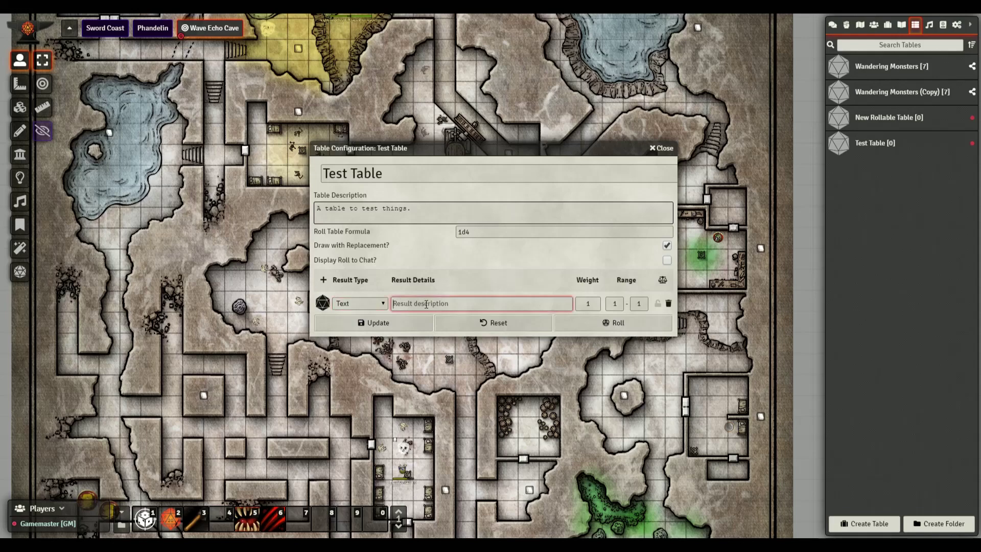
{"action": "type", "text": "Hello"}
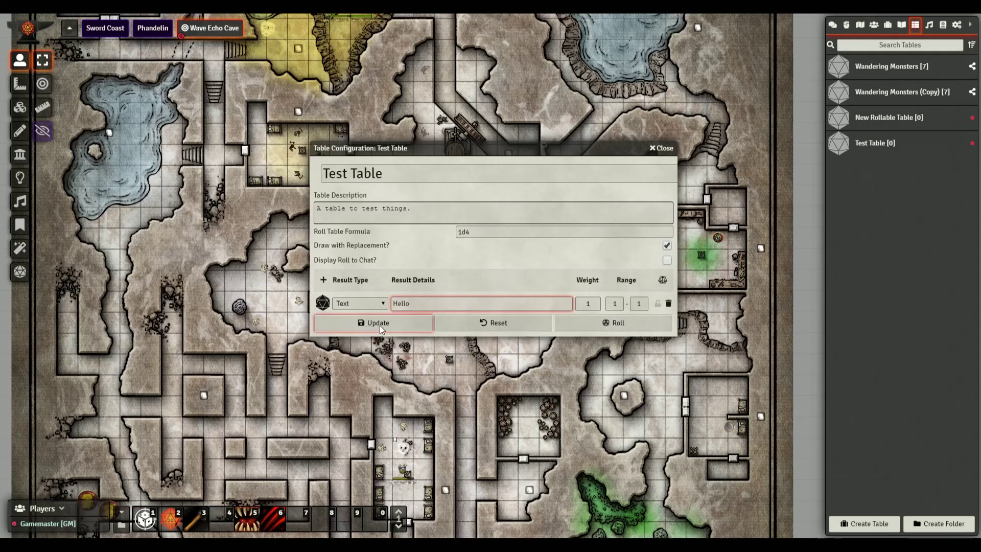
Add results 'Goodbye', 'What?' and 'Aw yeah.' for 2–4 and update Test Table.
{"action": "left_click", "coordinate": [323, 280]}
{"action": "left_click", "coordinate": [419, 325]}
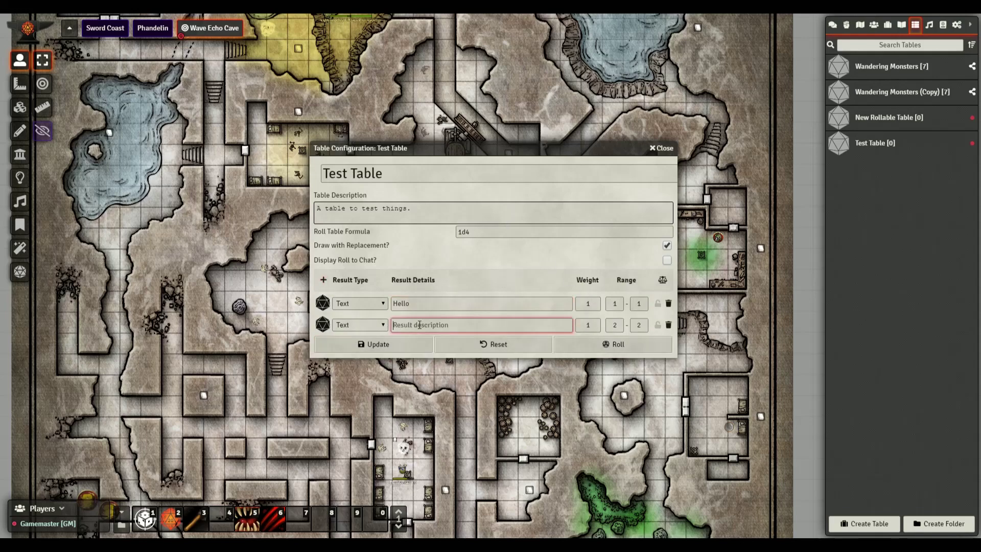
{"action": "type", "text": "Goodbye"}
{"action": "left_click", "coordinate": [323, 279]}
{"action": "left_click", "coordinate": [431, 345]}
{"action": "type", "text": "What?"}
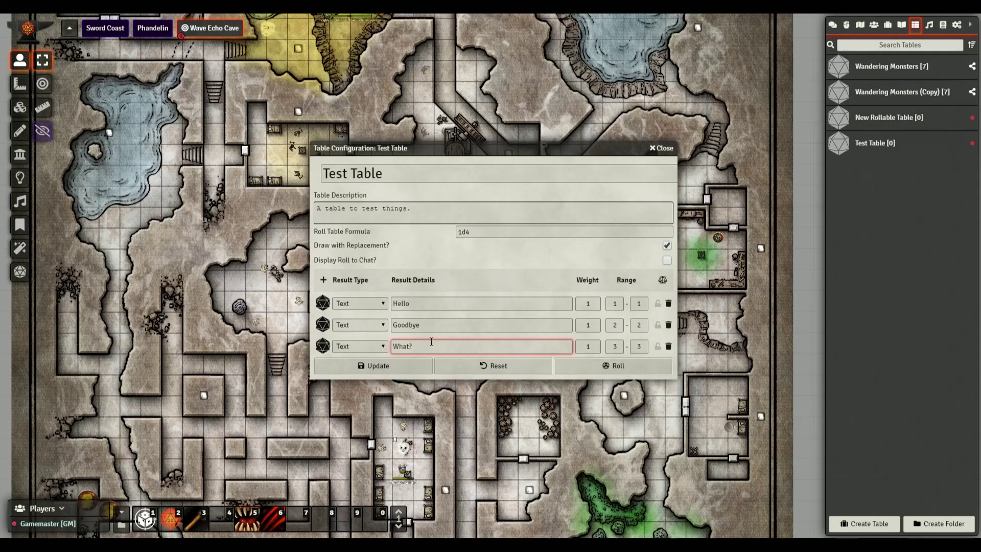
{"action": "left_click", "coordinate": [324, 279]}
{"action": "left_click", "coordinate": [423, 368]}
{"action": "type", "text": "Aw yeah."}
{"action": "left_click", "coordinate": [391, 389]}
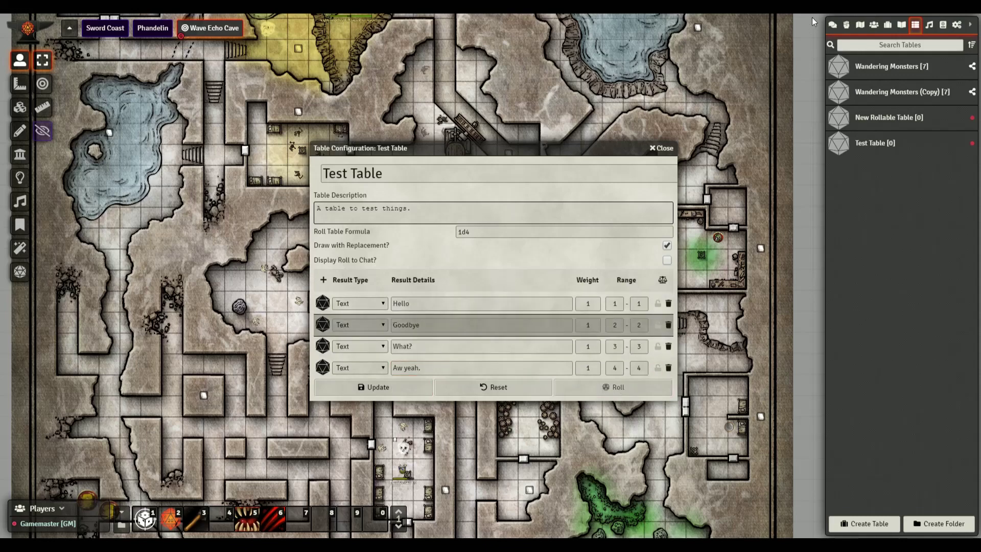
Roll Test Table twice, then disable Draw with Replacement and draw all four results.
{"action": "left_click", "coordinate": [832, 25]}
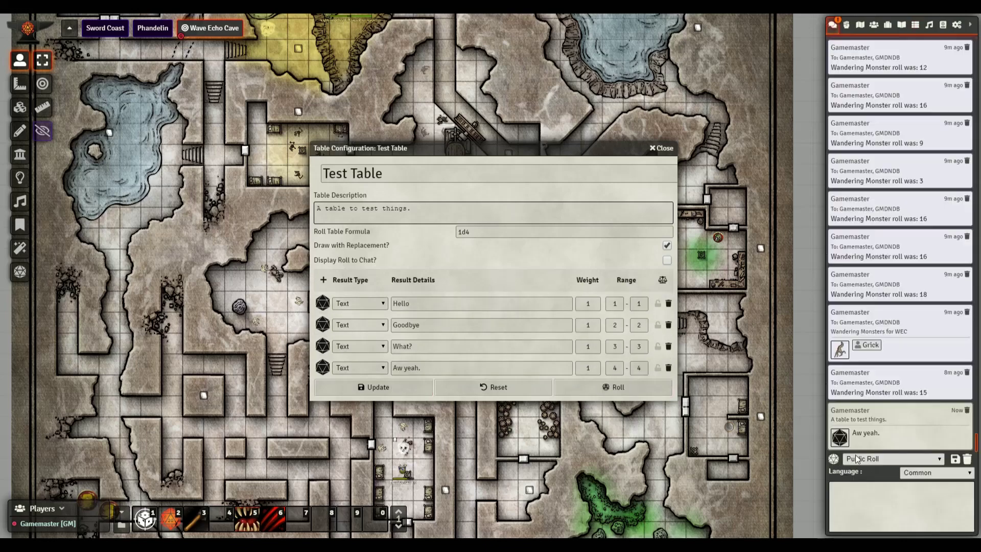
{"action": "left_click", "coordinate": [611, 386]}
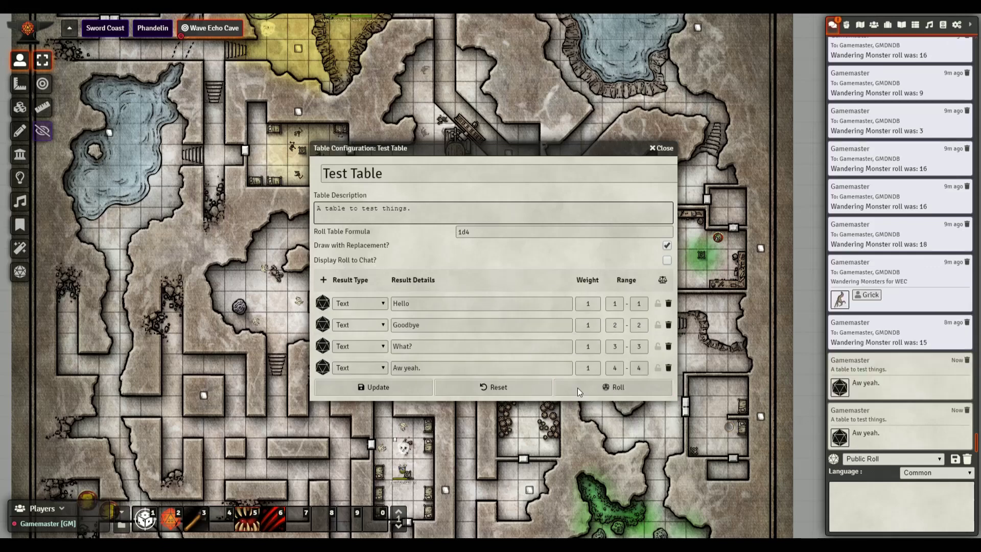
{"action": "left_click", "coordinate": [667, 245]}
{"action": "left_click", "coordinate": [596, 387]}
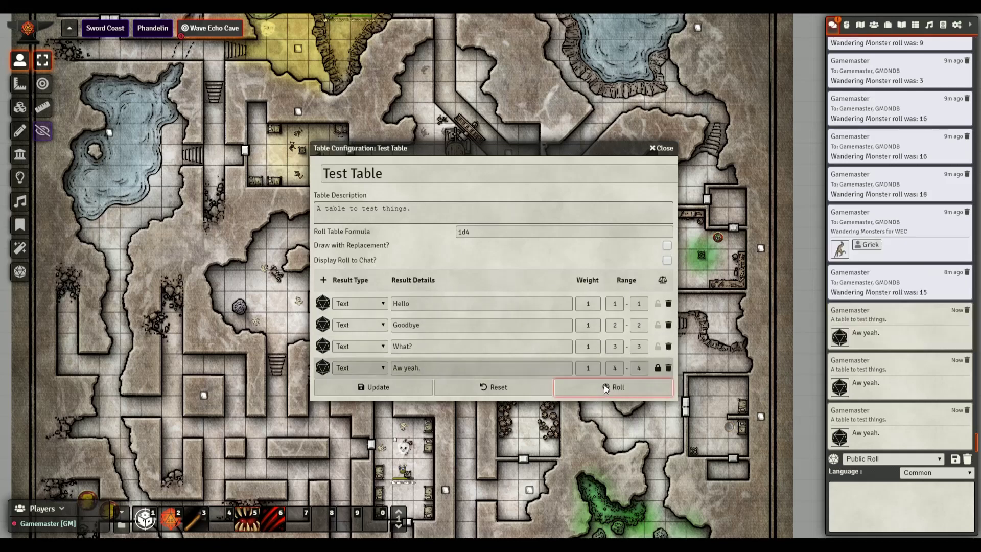
{"action": "left_click", "coordinate": [604, 385]}
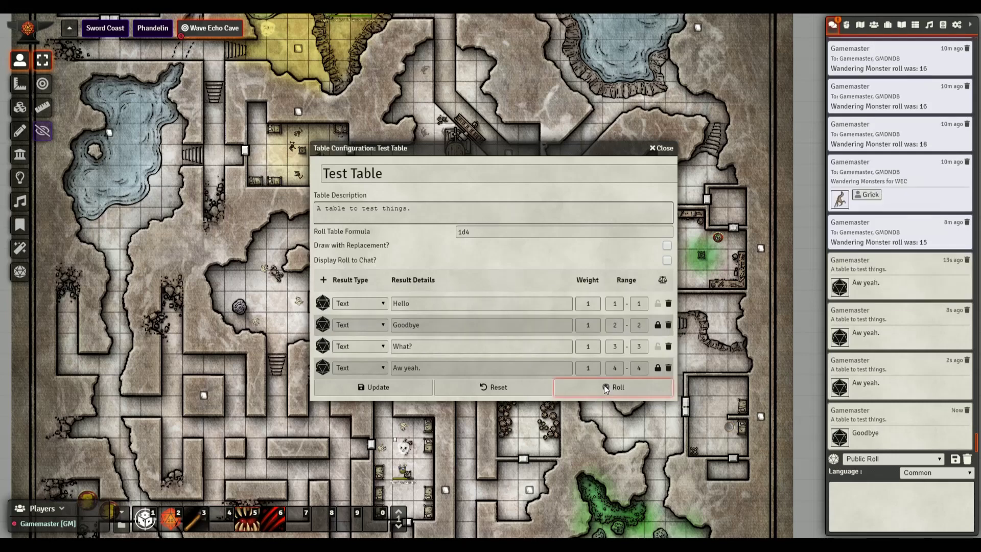
{"action": "left_click", "coordinate": [604, 385]}
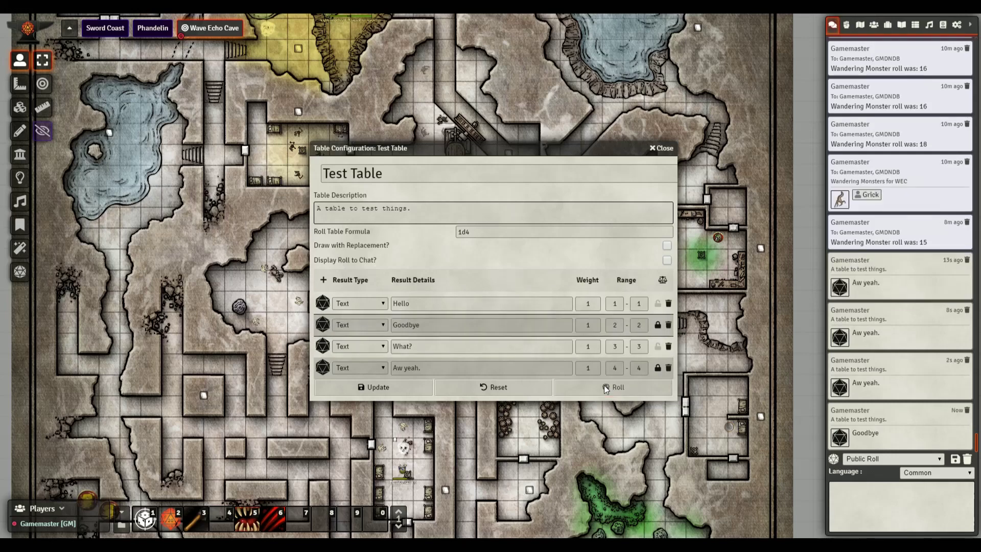
{"action": "left_click", "coordinate": [604, 385]}
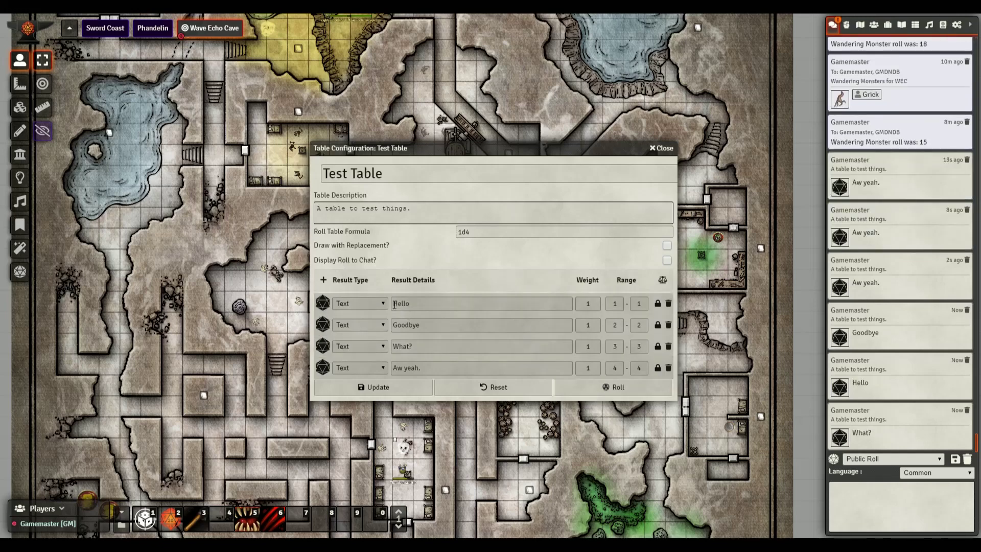
Change the 'Hello' result into a Compendium entry drawing from dnd5e.monsters.
{"action": "left_click", "coordinate": [372, 308]}
{"action": "left_click", "coordinate": [368, 320]}
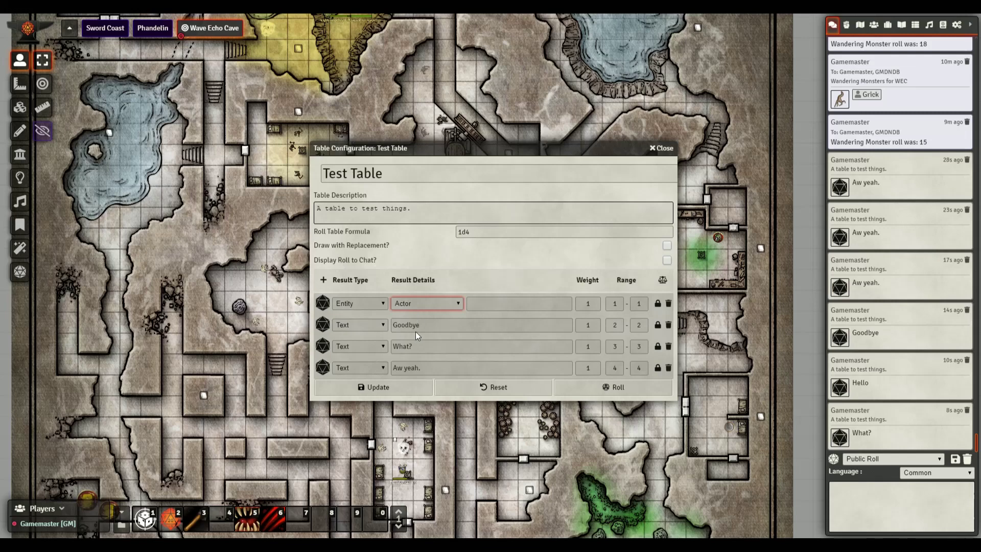
{"action": "left_click", "coordinate": [378, 305]}
{"action": "left_click", "coordinate": [375, 327]}
{"action": "left_click", "coordinate": [424, 303]}
{"action": "left_click", "coordinate": [511, 268]}
Close Test Table and open the Wandering Monsters table configuration.
{"action": "left_click", "coordinate": [662, 148]}
{"action": "left_click", "coordinate": [915, 24]}
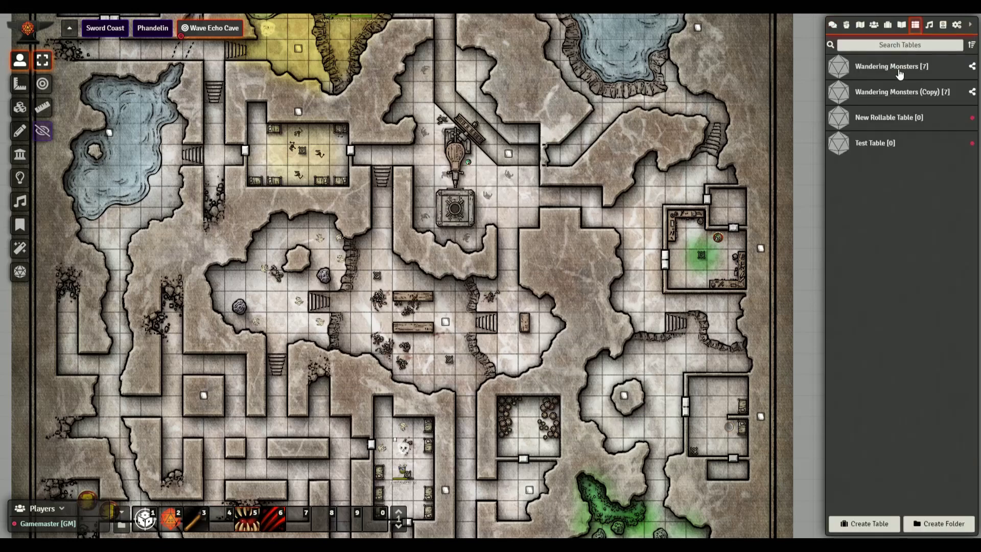
{"action": "left_click", "coordinate": [879, 68]}
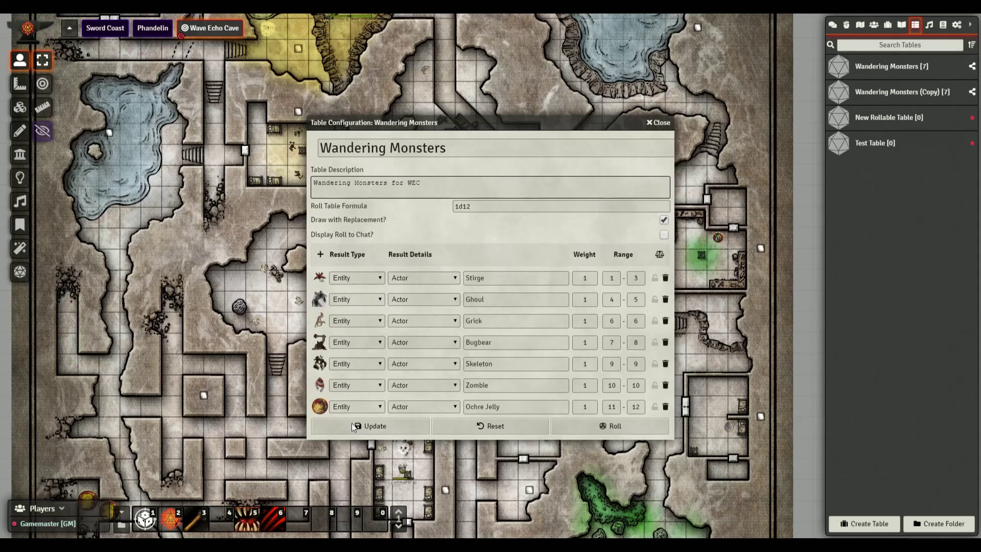
Add a Kobold result at 13–14, then delete it, keeping the seven monster results.
{"action": "left_click", "coordinate": [320, 254]}
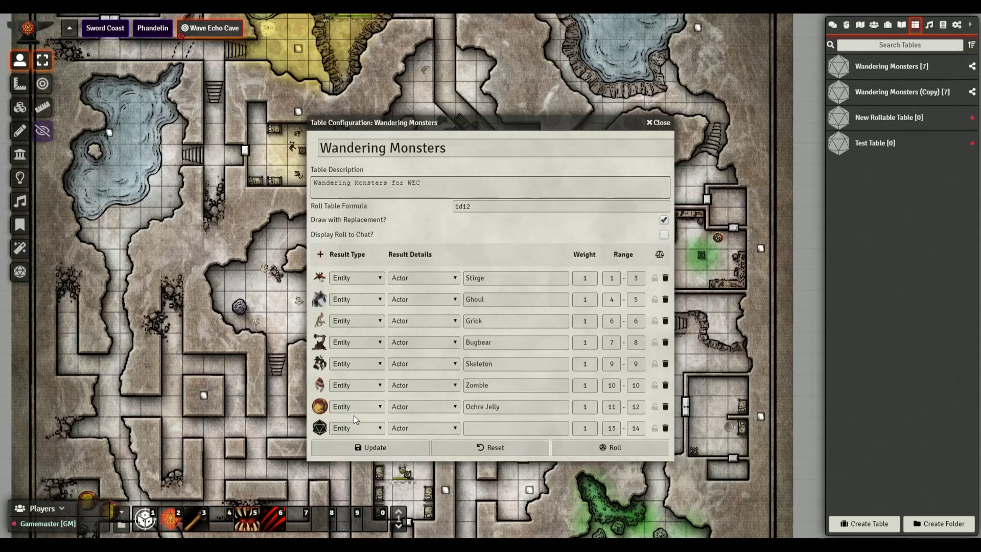
{"action": "left_click", "coordinate": [485, 428]}
{"action": "type", "text": "kbo"}
{"action": "type", "text": "Kobold"}
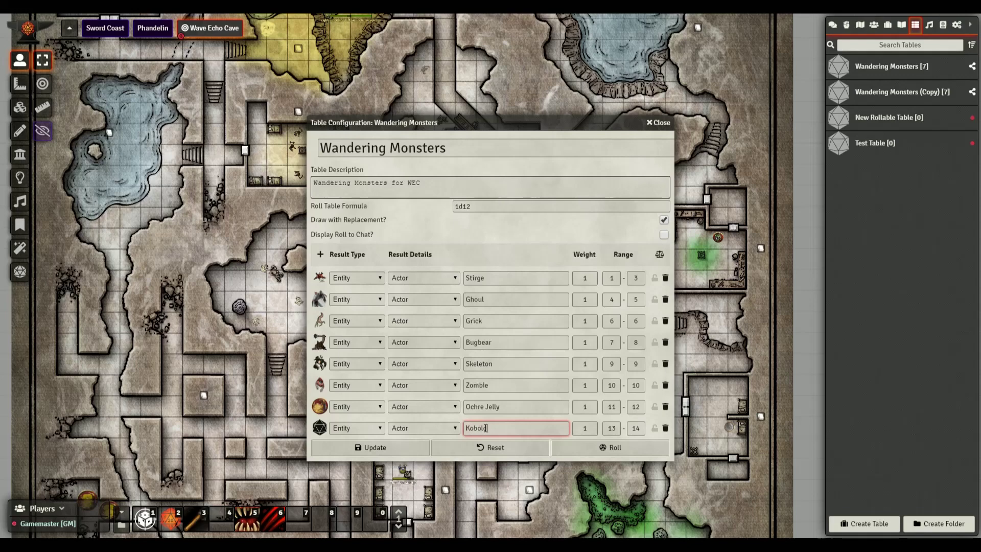
{"action": "left_click", "coordinate": [395, 444]}
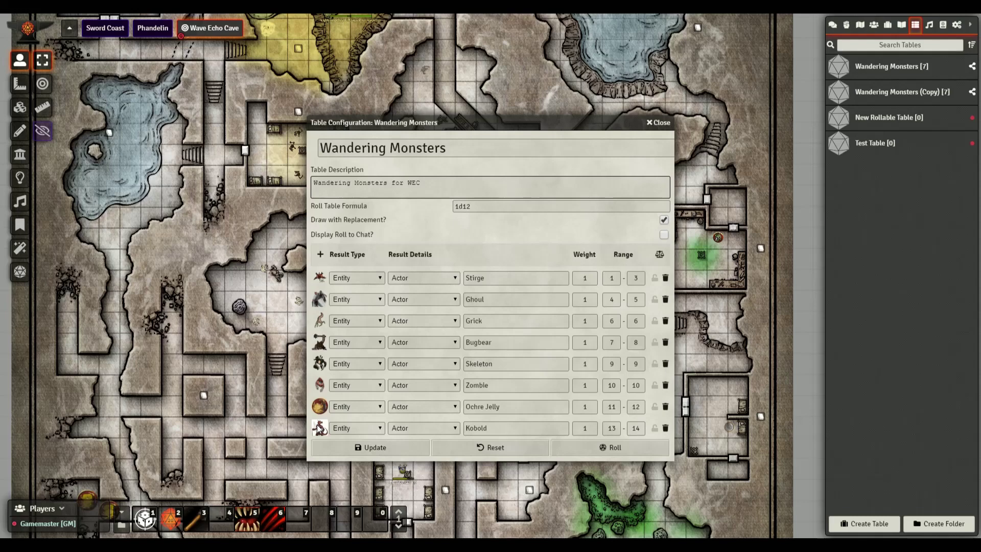
{"action": "left_click", "coordinate": [665, 429]}
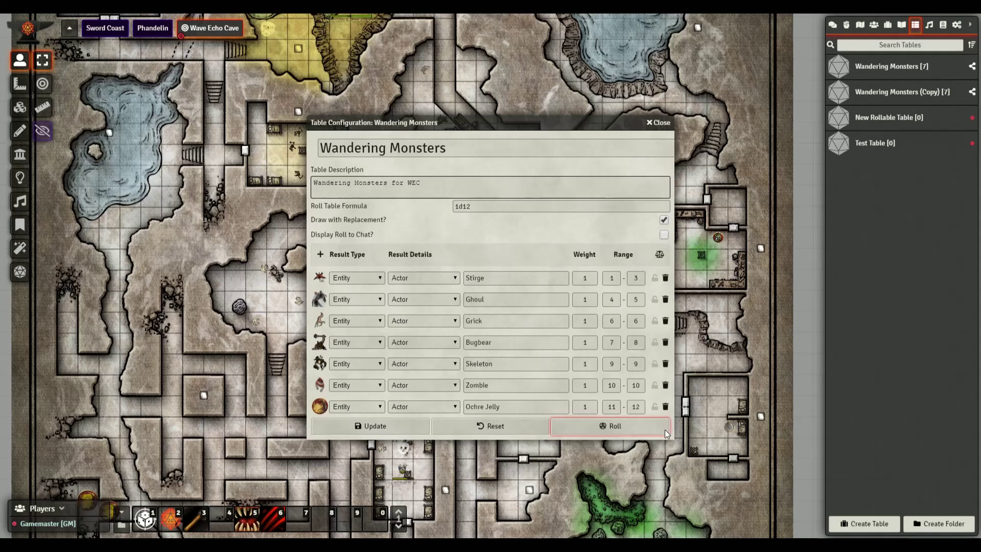
{"action": "left_click", "coordinate": [589, 279]}
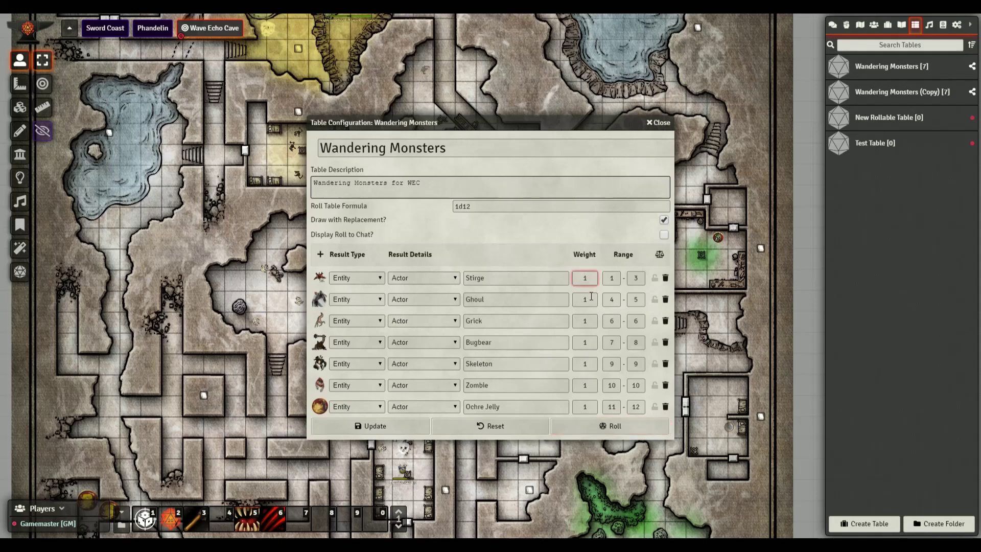
Roll Wandering Monsters twice for Ochre Jelly and Skeleton, viewing the Ochre Jelly sheet.
{"action": "left_click", "coordinate": [618, 278]}
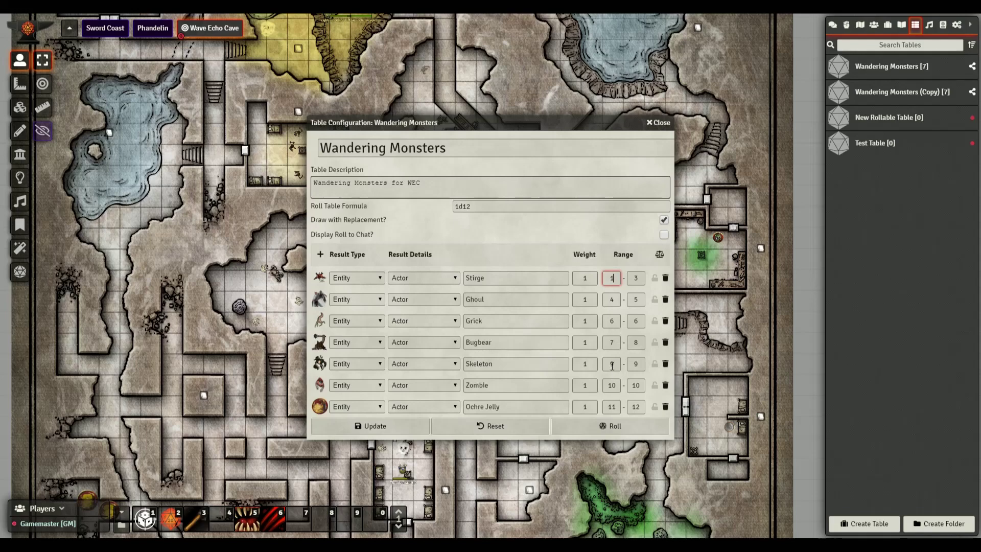
{"action": "left_click", "coordinate": [609, 426]}
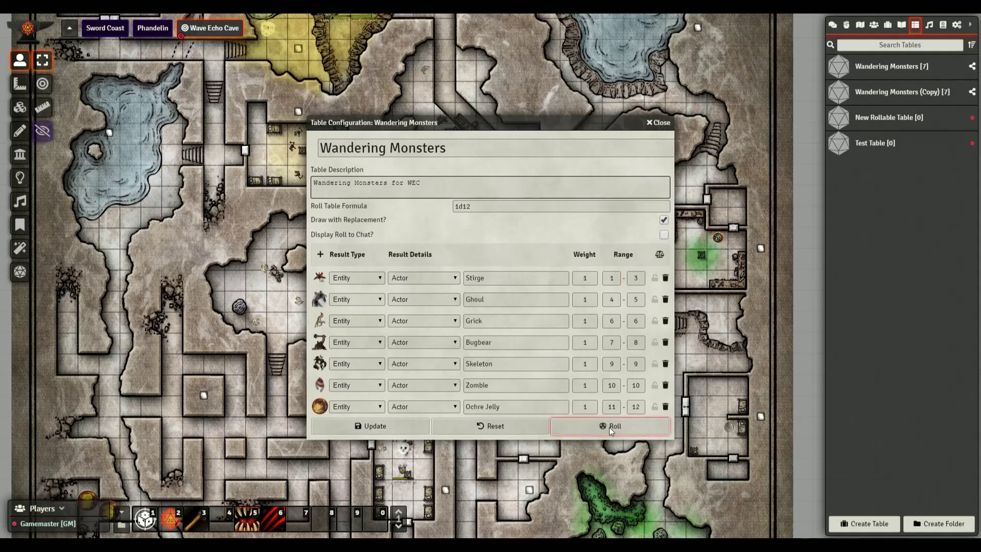
{"action": "left_click", "coordinate": [833, 27]}
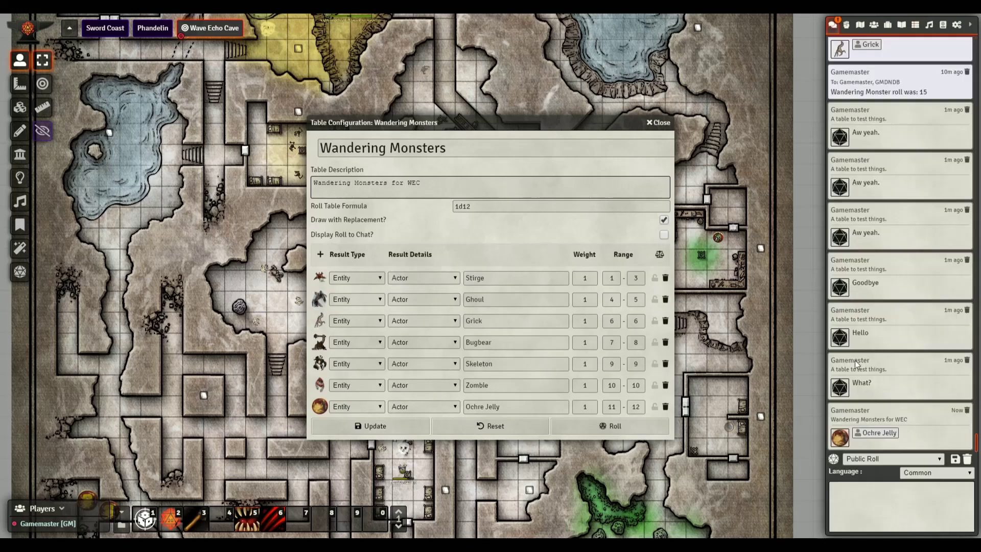
{"action": "left_click", "coordinate": [861, 434]}
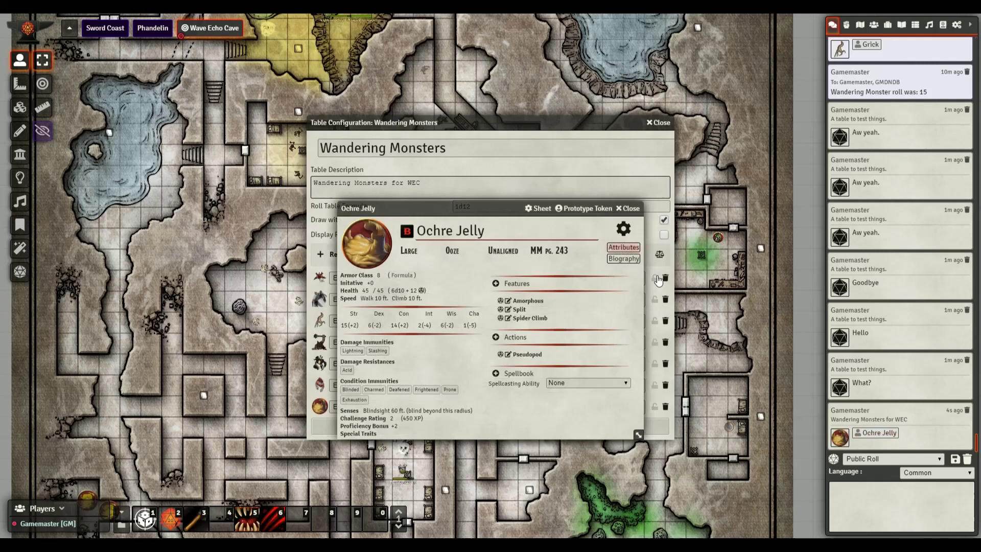
{"action": "left_click", "coordinate": [627, 208]}
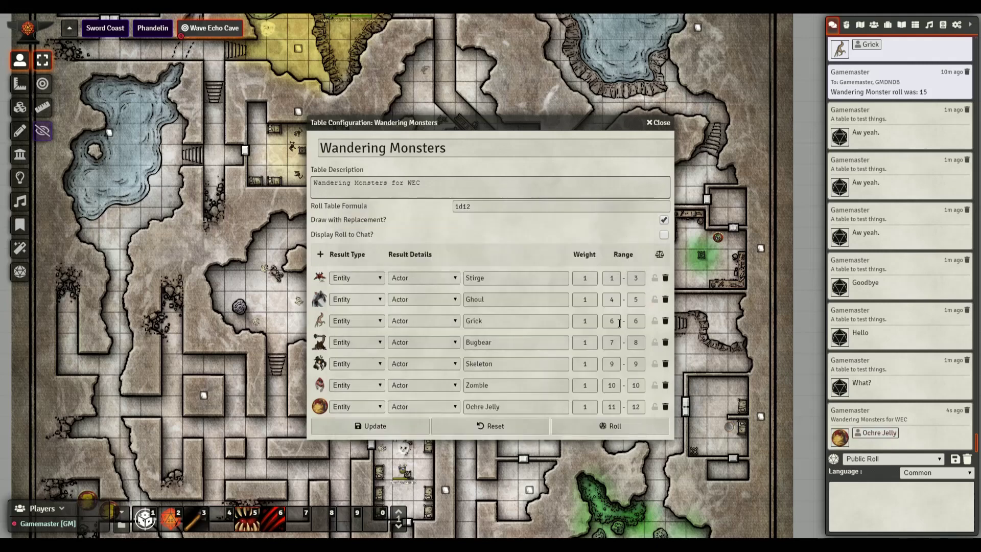
{"action": "left_click", "coordinate": [587, 423]}
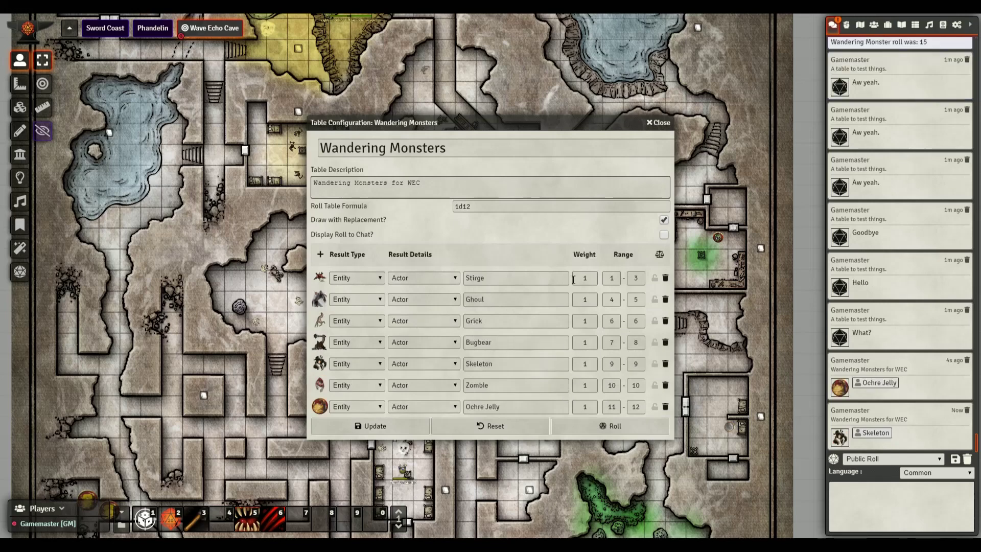
{"action": "left_click", "coordinate": [656, 126]}
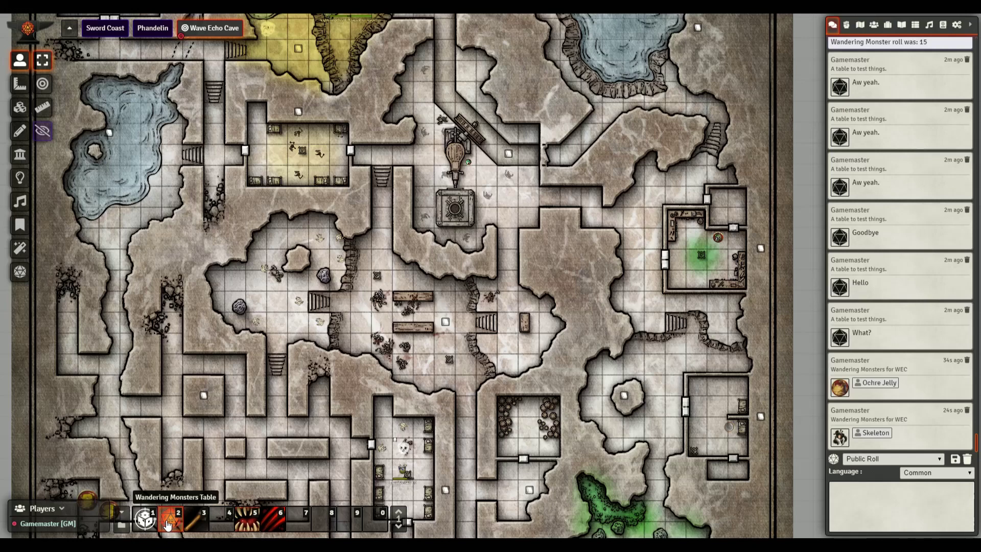
Run the Wandering Monsters Table macro from hotbar slot 2 twice, rolling 2 and 18 (Bugbear).
{"action": "left_click", "coordinate": [167, 524]}
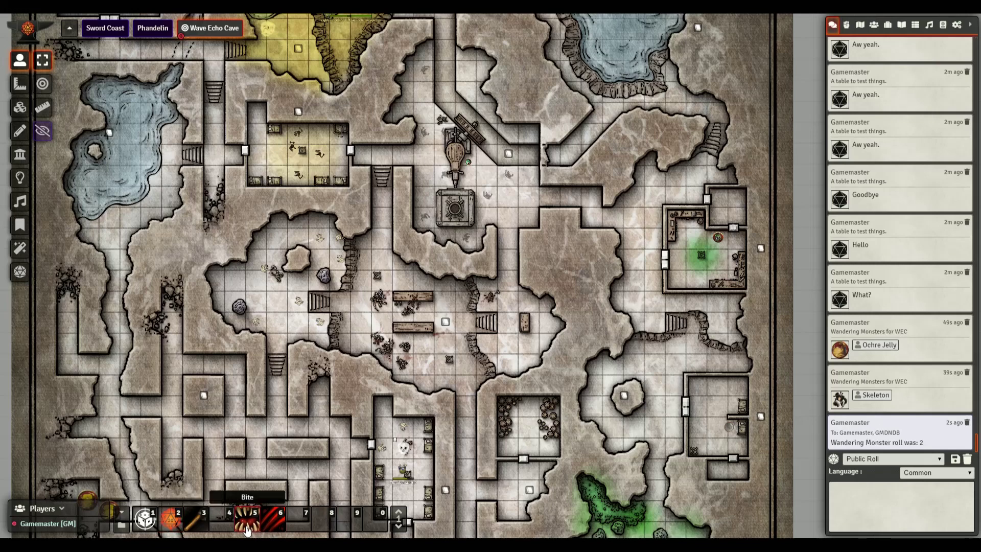
{"action": "left_click", "coordinate": [170, 522]}
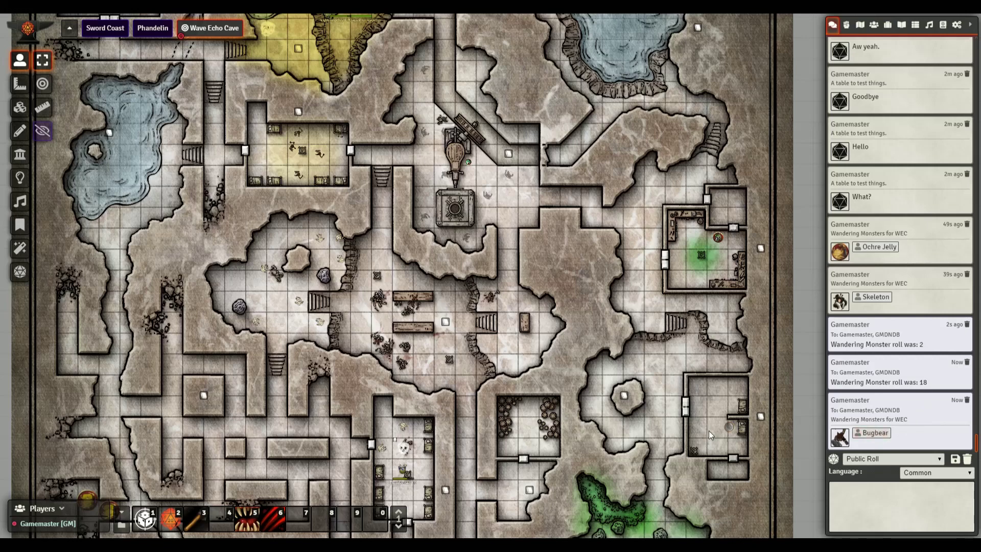
Open the macro's editor and review its script: a 1d20 roll that draws from Wandering Monsters on 17+.
{"action": "right_click", "coordinate": [171, 518]}
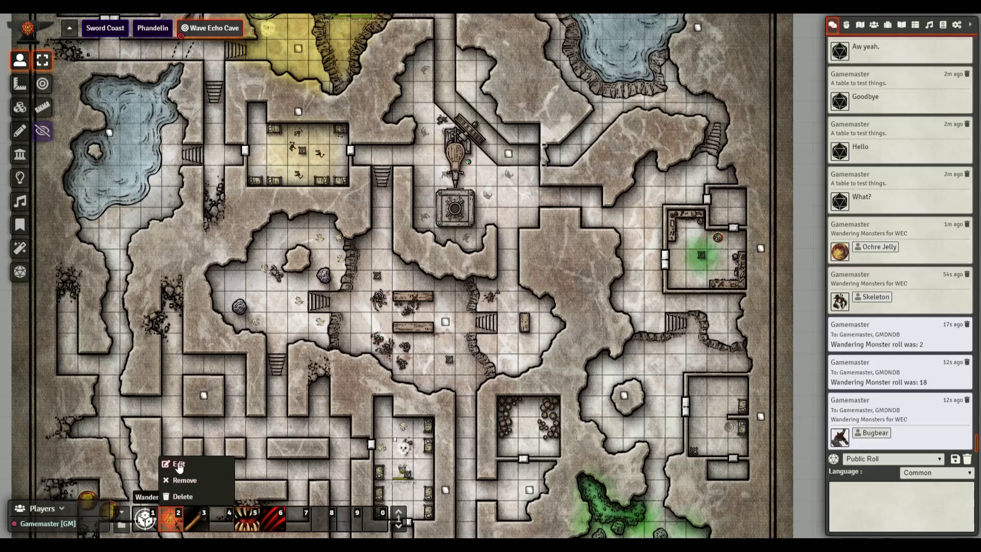
{"action": "left_click", "coordinate": [179, 464]}
{"action": "left_click", "coordinate": [493, 287]}
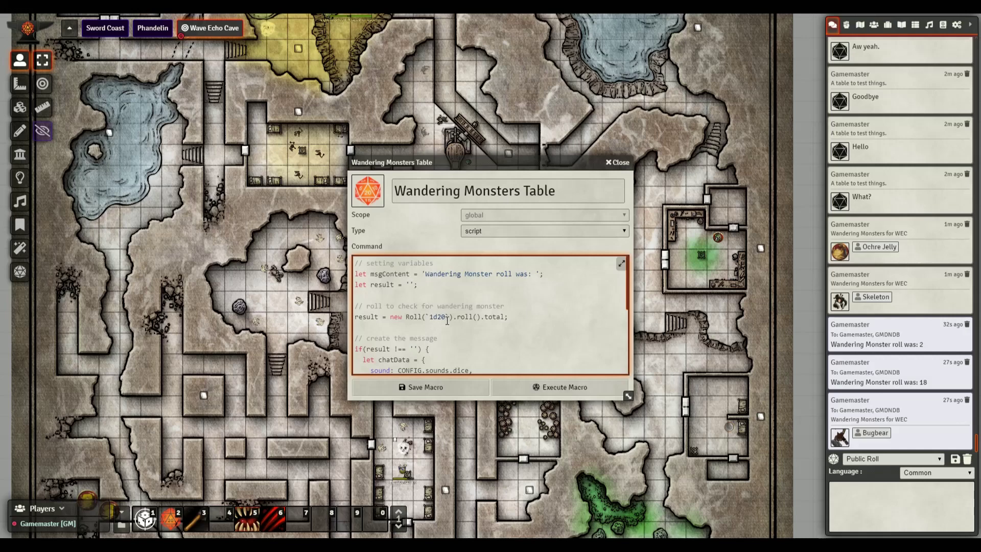
{"action": "scroll", "coordinate": [400, 288], "scroll_direction": "down", "scroll_amount": 1}
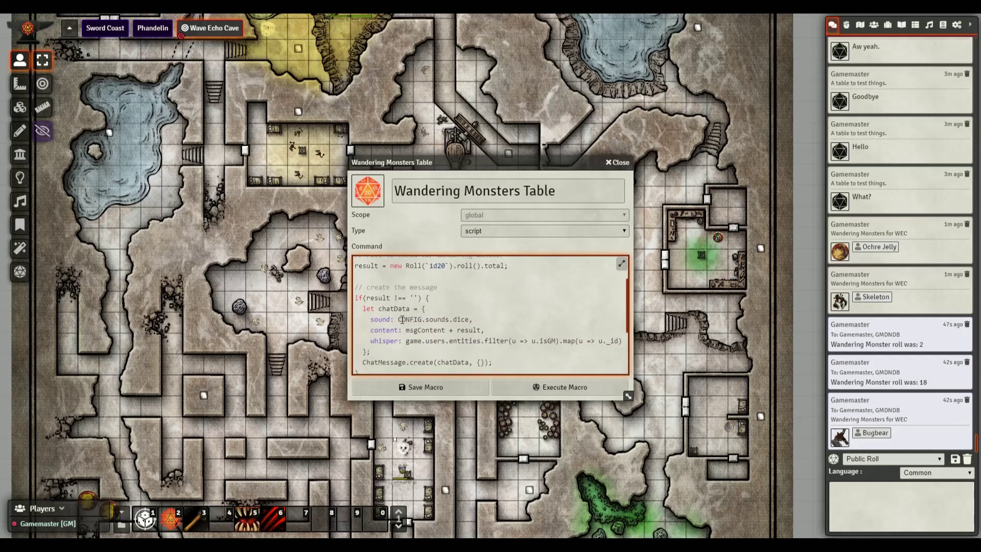
{"action": "scroll", "coordinate": [401, 340], "scroll_direction": "down", "scroll_amount": 1}
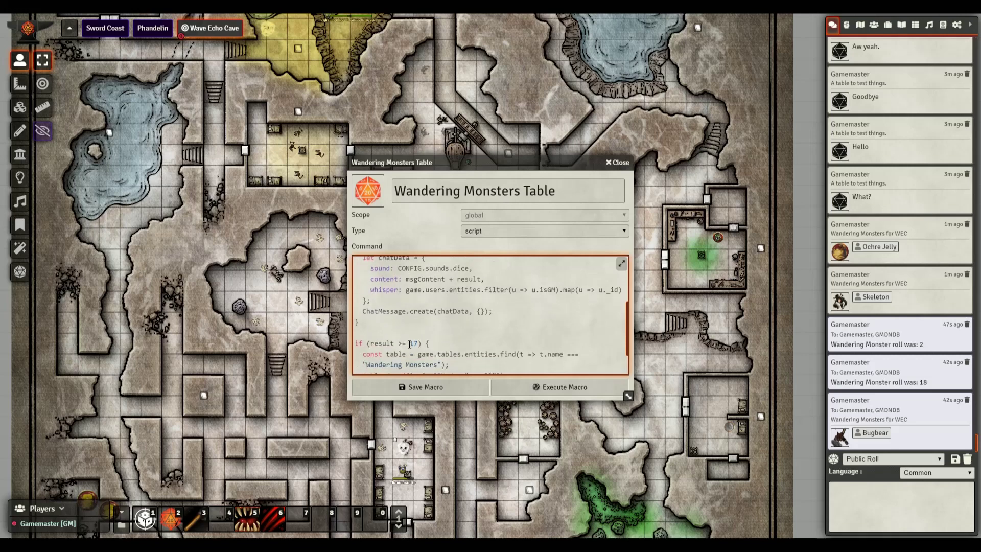
{"action": "left_click_drag", "start_coordinate": [413, 344], "coordinate": [382, 342]}
{"action": "left_click", "coordinate": [462, 311]}
{"action": "scroll", "coordinate": [490, 322], "scroll_direction": "up", "scroll_amount": 1}
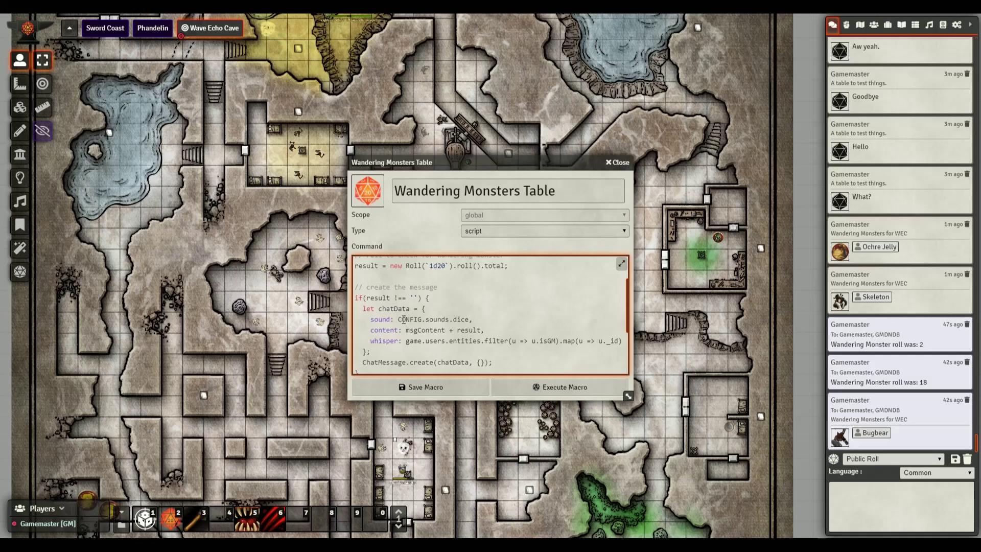
{"action": "scroll", "coordinate": [436, 327], "scroll_direction": "down", "scroll_amount": 3}
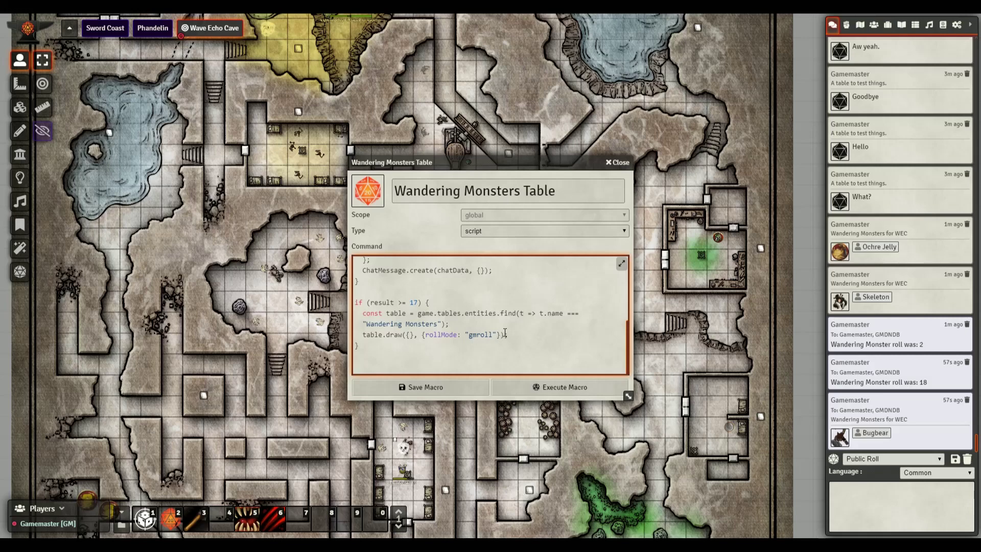
Execute the macro twice from its editor, rolling 13 and 5 with no monster, then close it.
{"action": "left_click", "coordinate": [540, 386]}
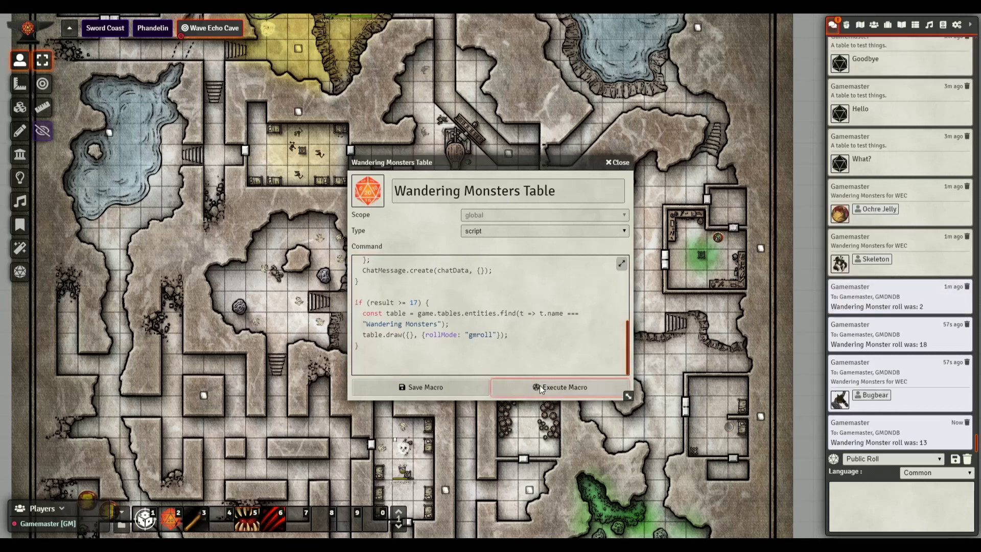
{"action": "left_click", "coordinate": [539, 387]}
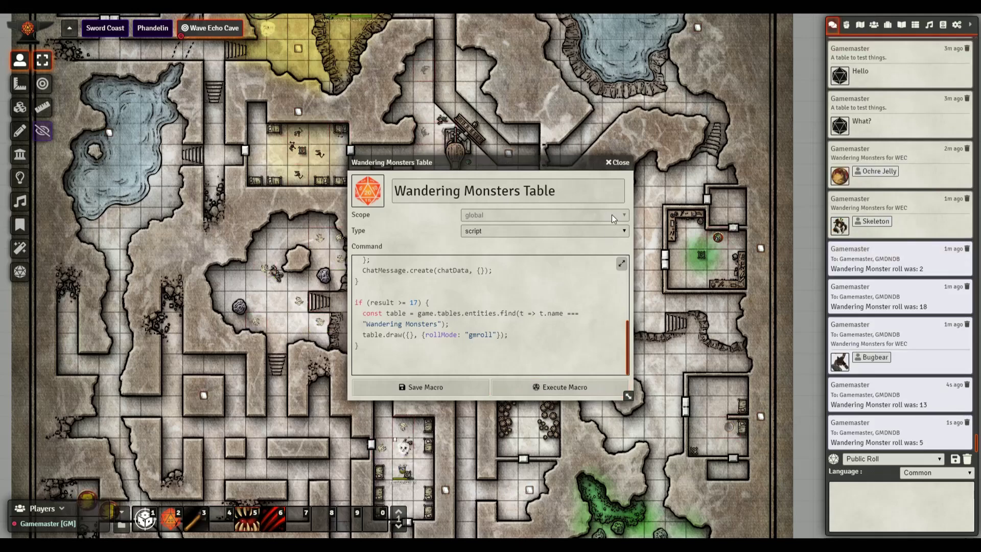
{"action": "left_click", "coordinate": [619, 162]}
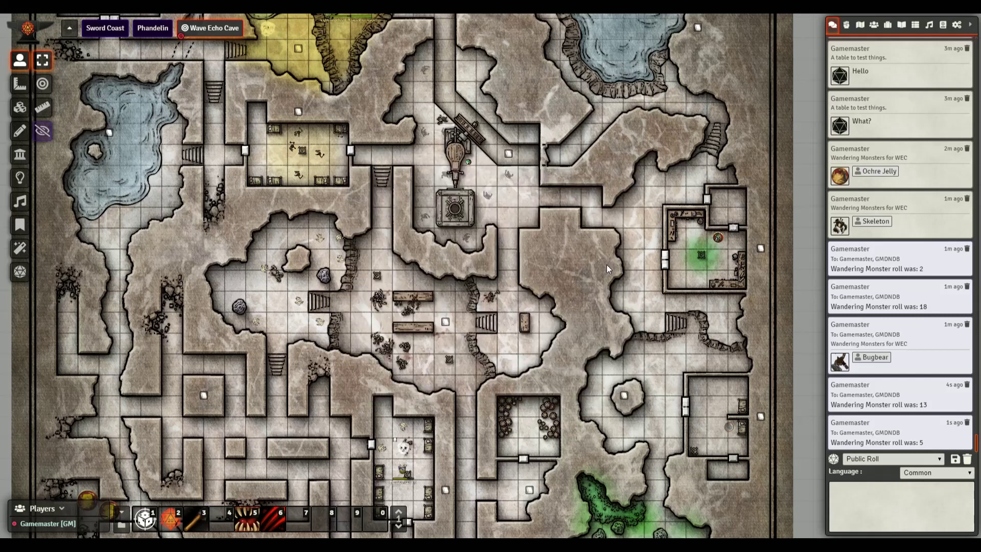